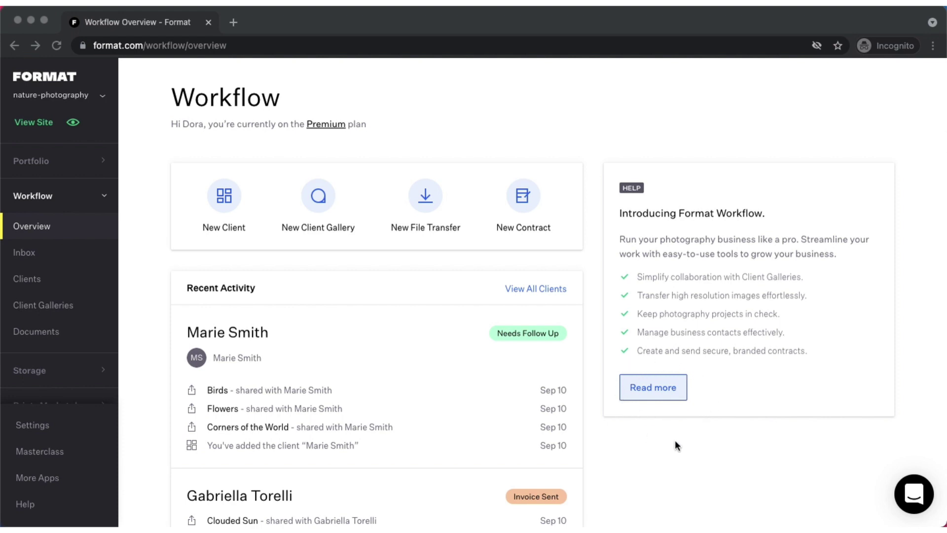
# Open the client labelled Needs Follow Up from the Clients list and review the galleries, file transfers, contacts and documents
pyautogui.click(641, 442)
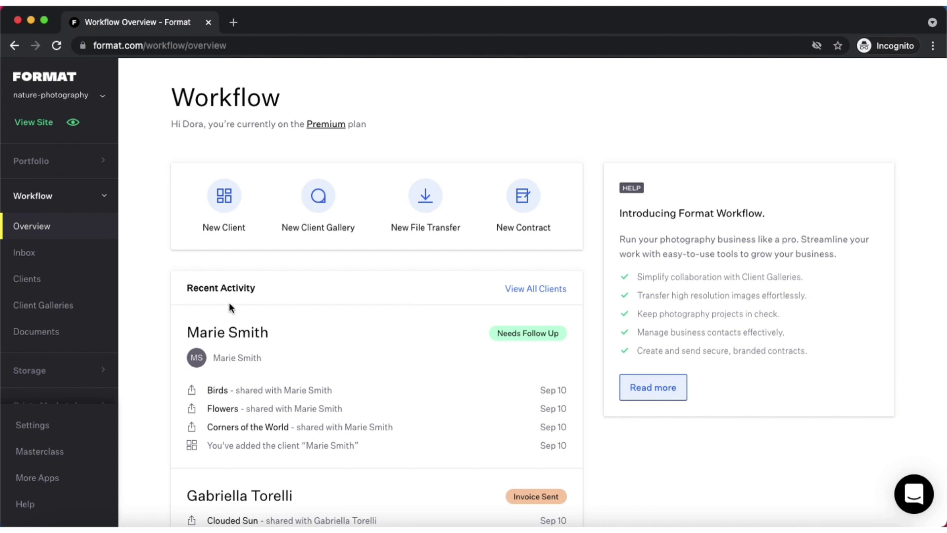
pyautogui.click(25, 279)
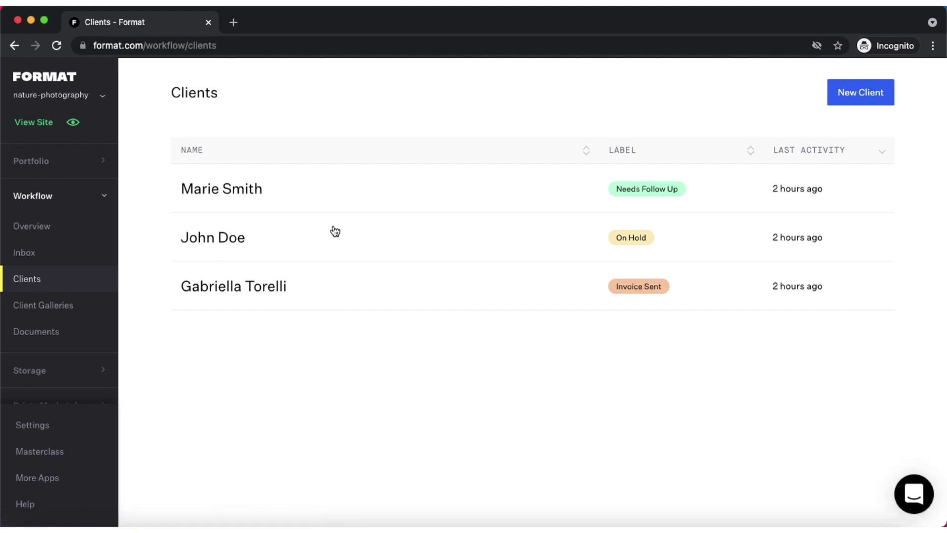
pyautogui.click(260, 192)
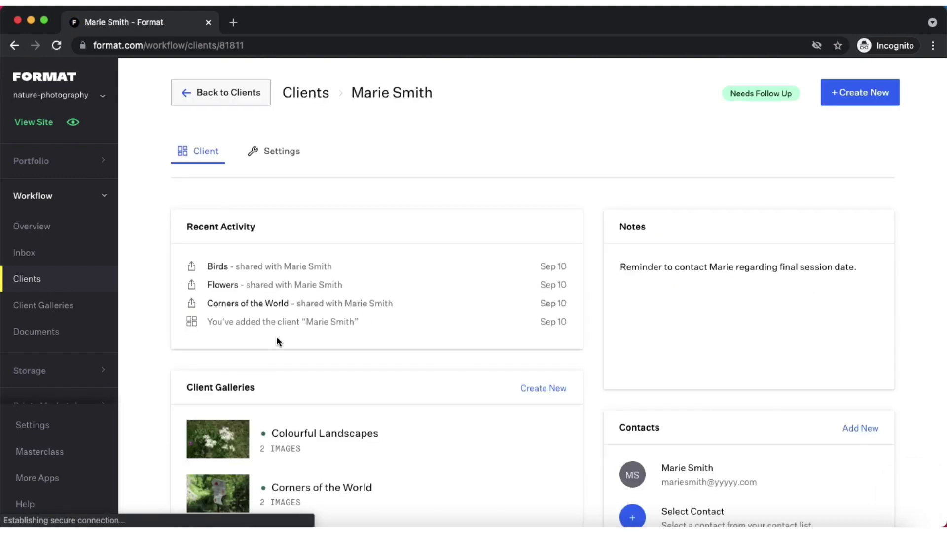
pyautogui.scroll(-1, 255, 401)
pyautogui.scroll(-6, 255, 404)
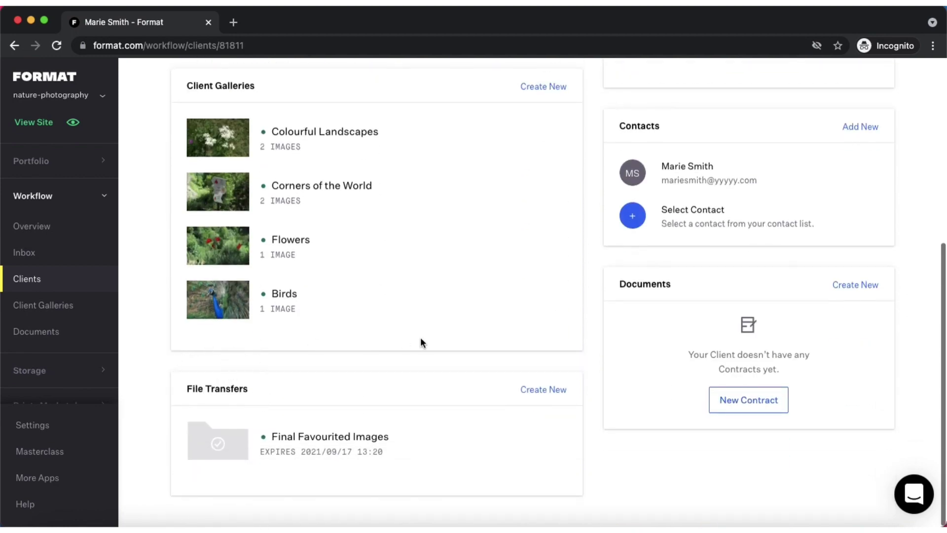
pyautogui.scroll(3, 423, 340)
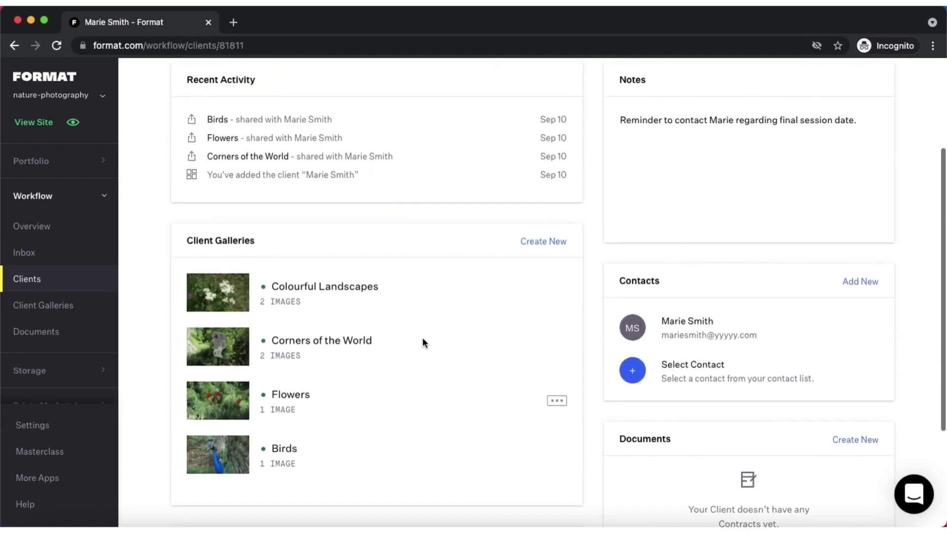
pyautogui.scroll(3, 422, 336)
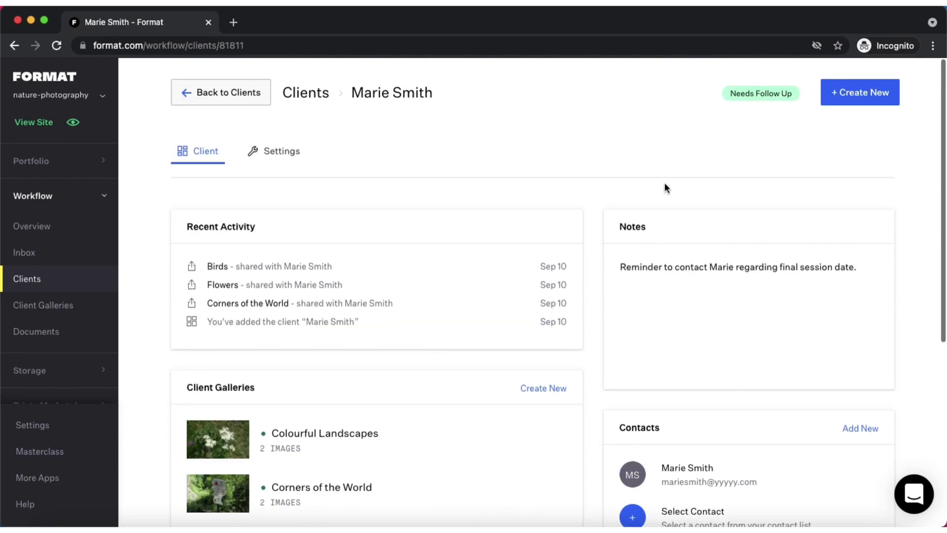
# Check which item types can be created for this client, and look over the client's notes and contacts
pyautogui.click(835, 98)
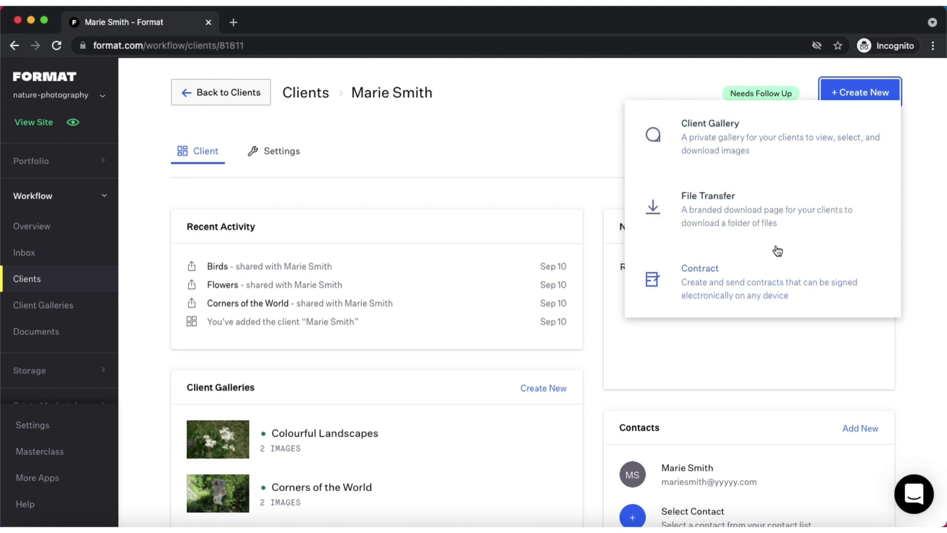
pyautogui.click(873, 94)
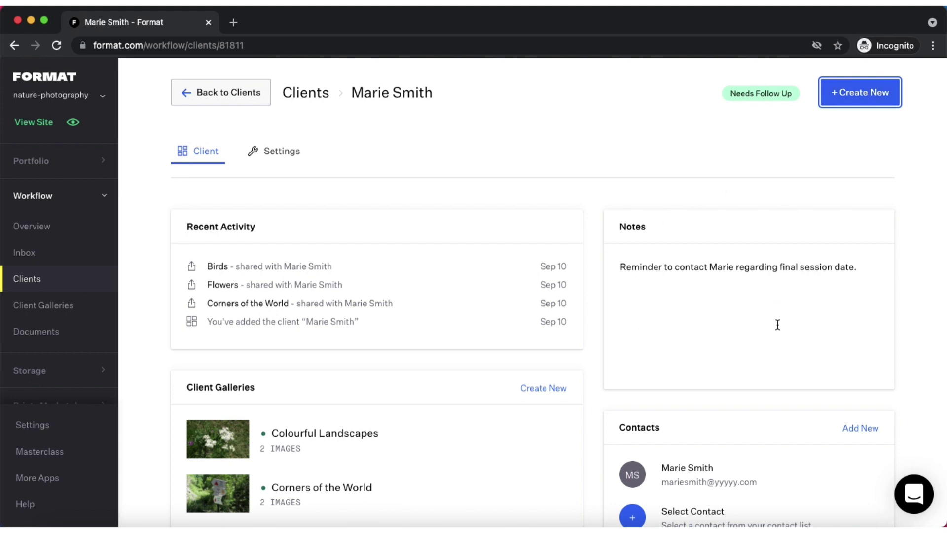
pyautogui.scroll(-2, 784, 365)
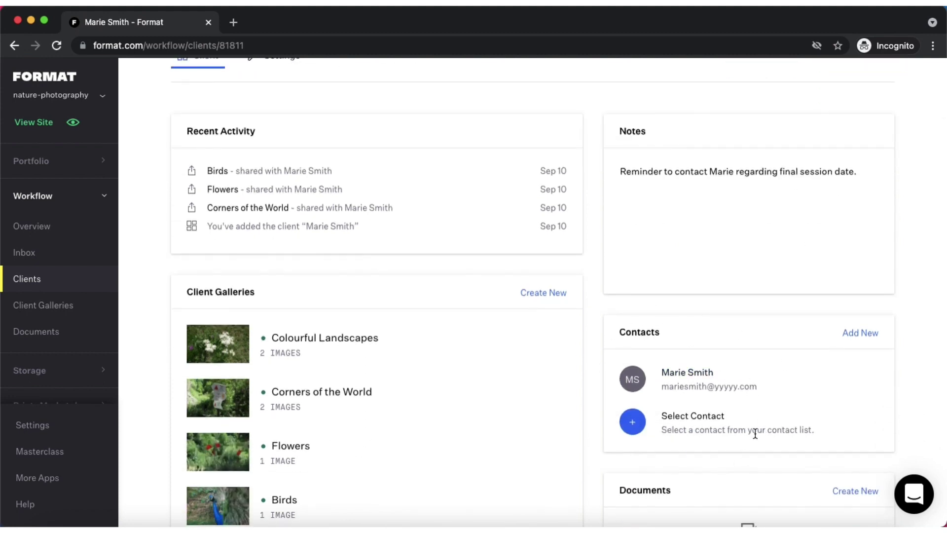
# Open the Dusk Light client gallery and review its images and page visibility options without changing them
pyautogui.click(45, 309)
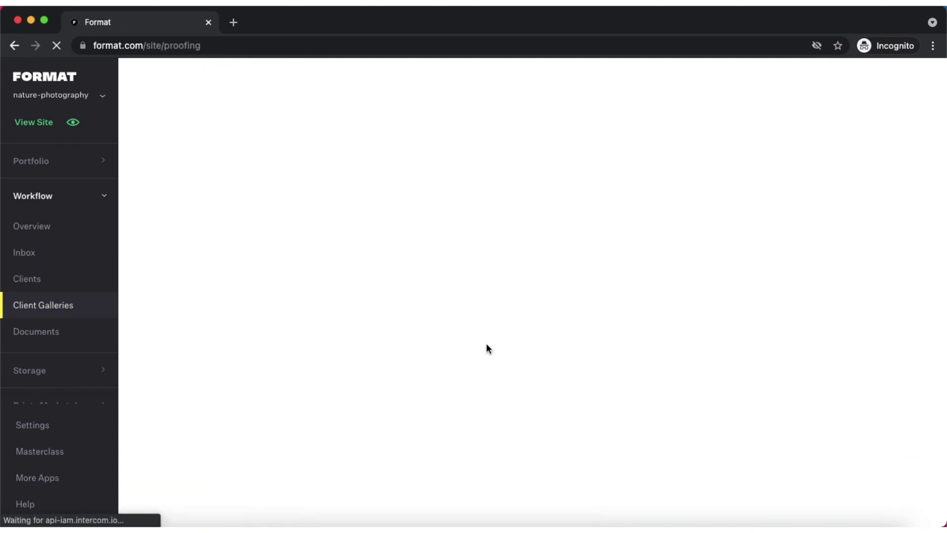
pyautogui.scroll(-4, 486, 343)
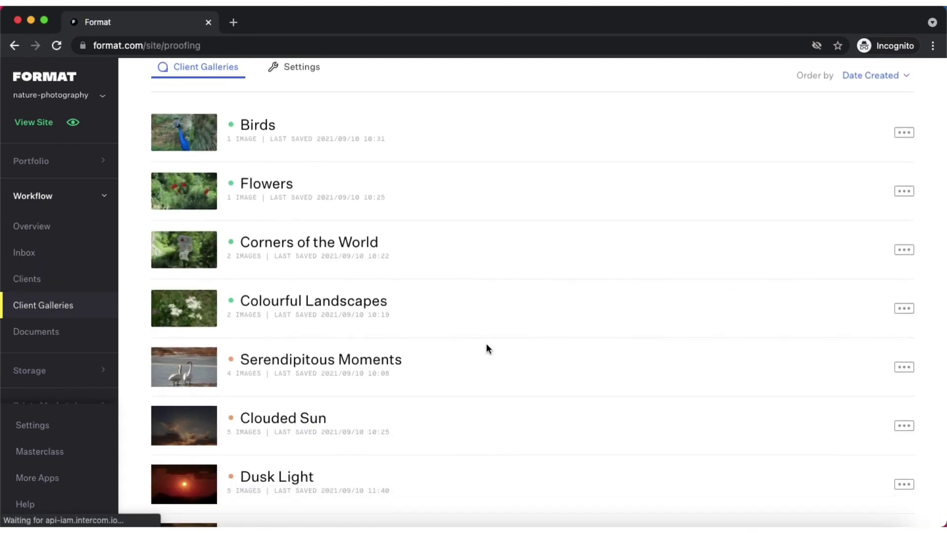
pyautogui.click(306, 399)
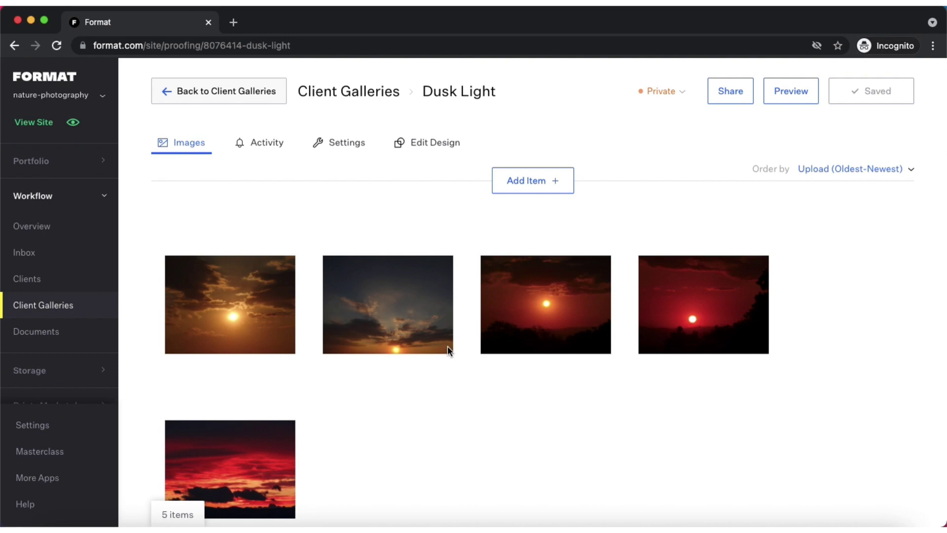
pyautogui.moveTo(483, 328)
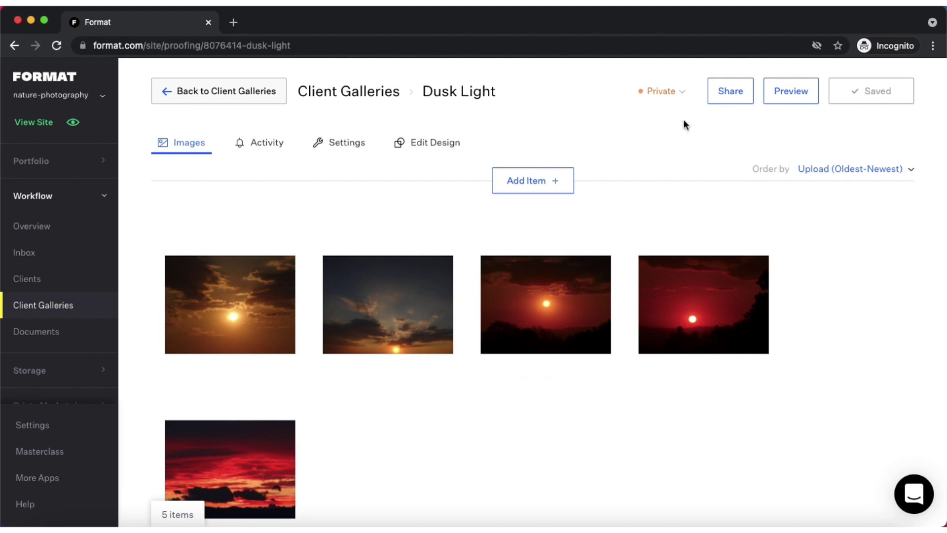
pyautogui.click(670, 98)
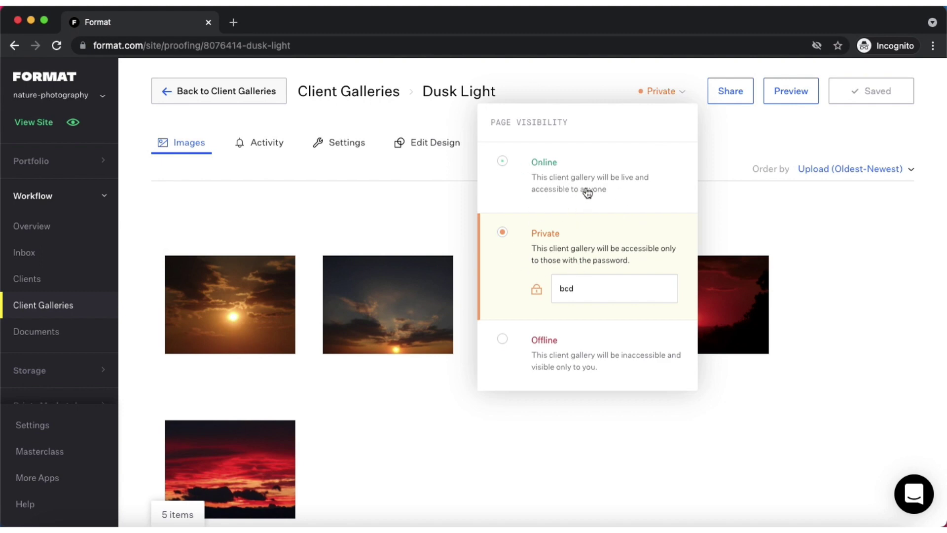
pyautogui.click(816, 274)
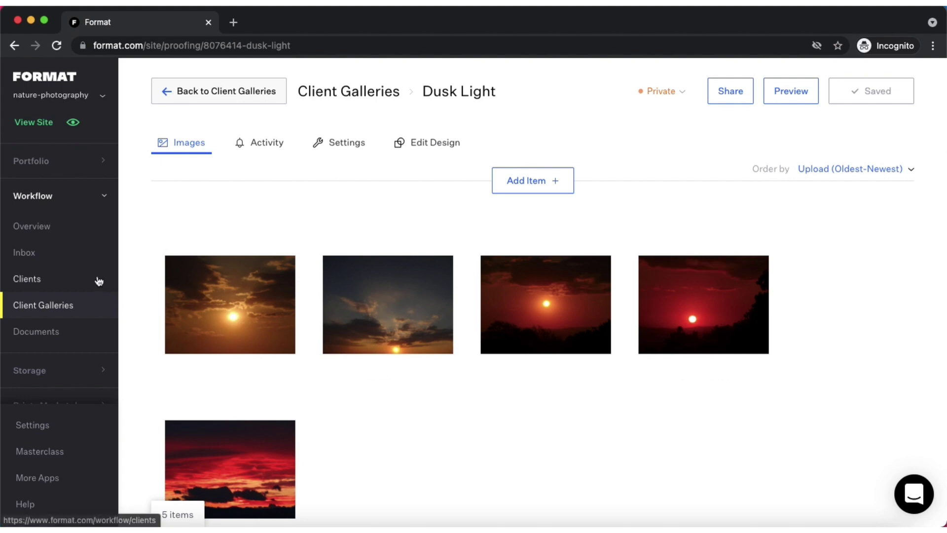
# Review the Inbox messages, mailing list and contact list, including the fields of the new contact form, without adding a contact
pyautogui.click(29, 258)
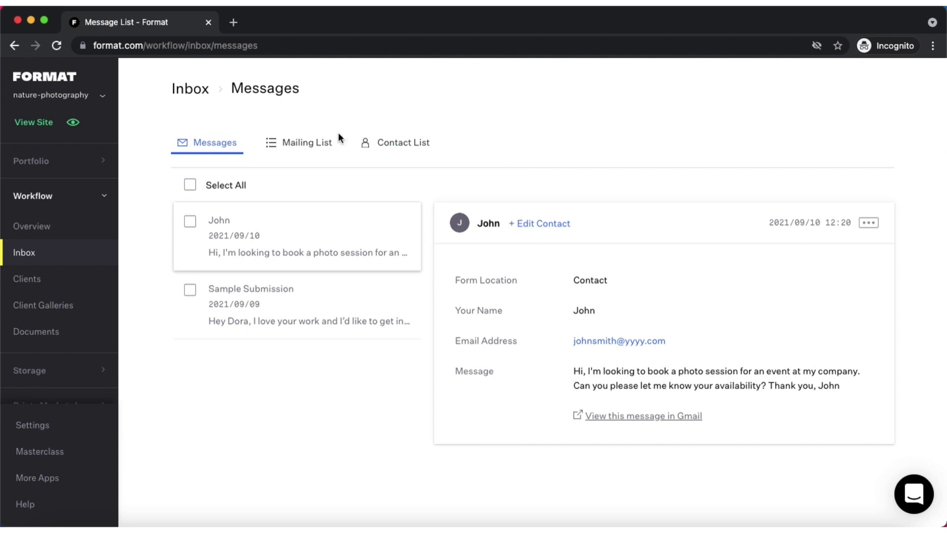
pyautogui.click(316, 143)
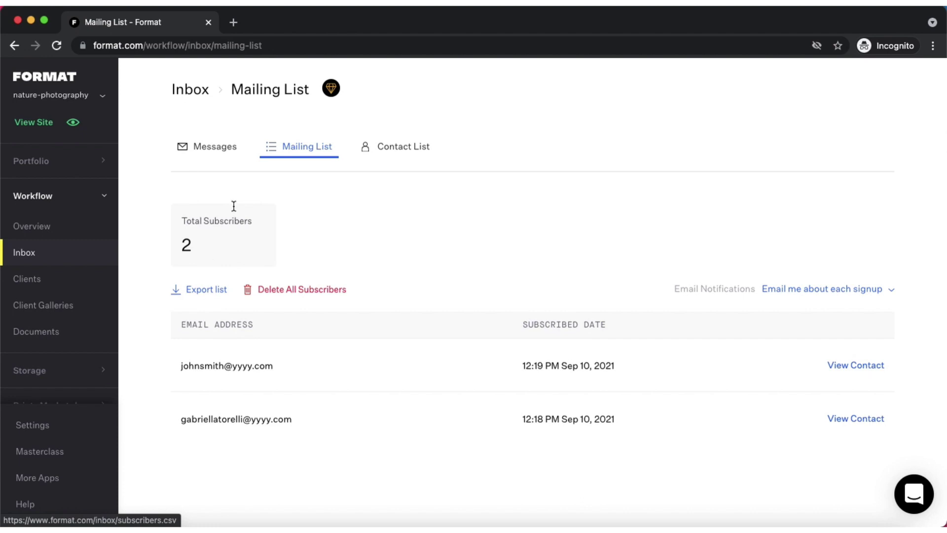
pyautogui.click(416, 150)
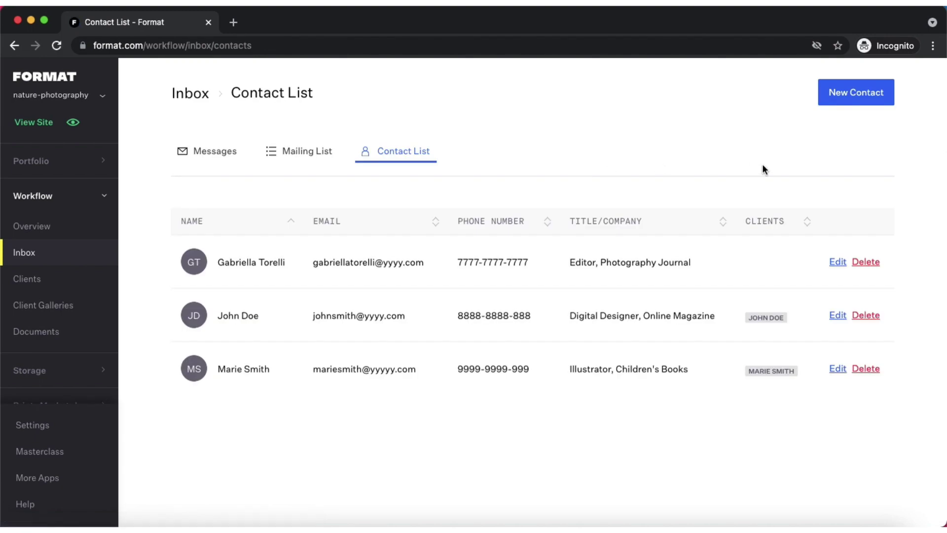
pyautogui.click(860, 102)
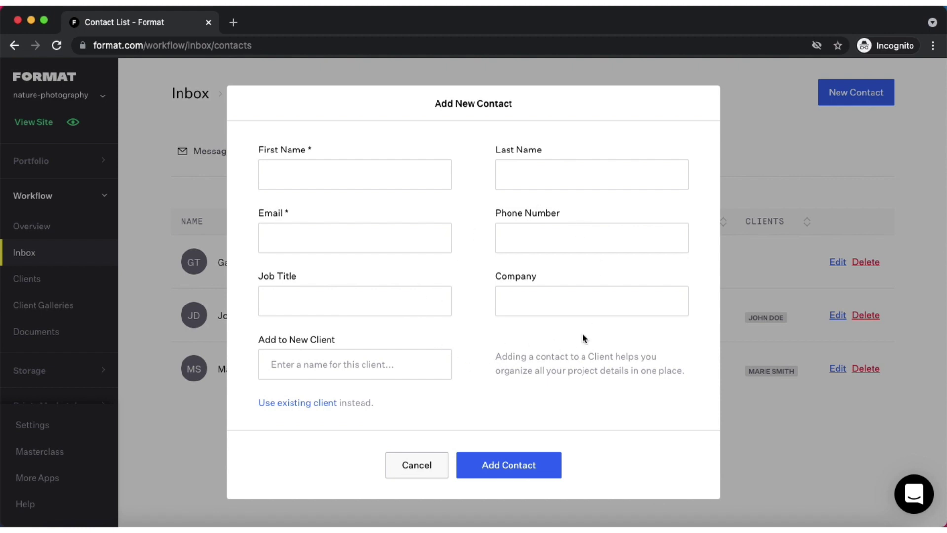
pyautogui.click(418, 471)
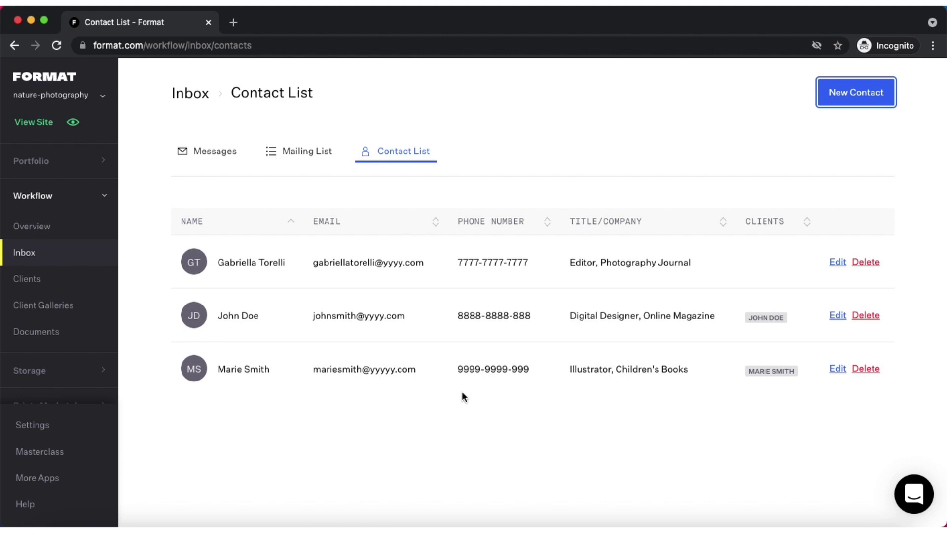
# Open the unsigned contract from Documents and examine its recipient details and contract content
pyautogui.click(43, 334)
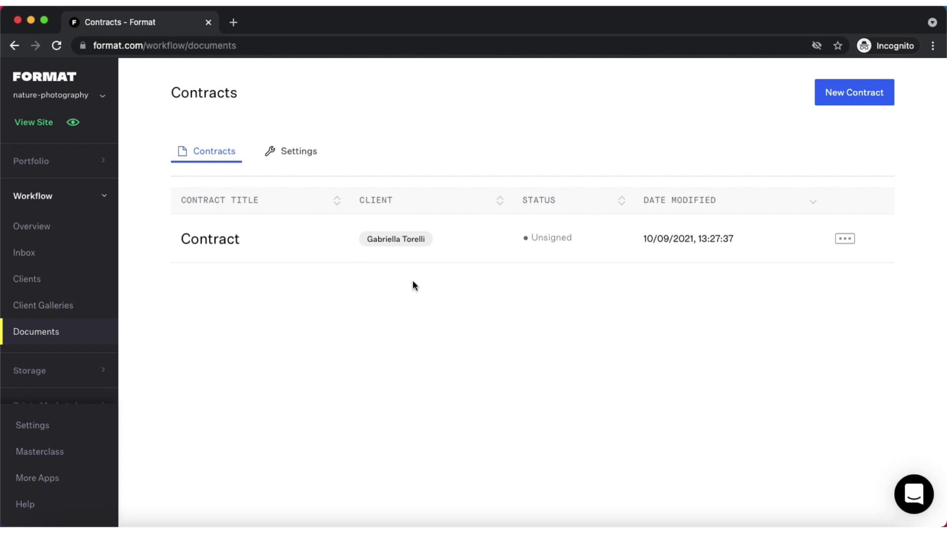
pyautogui.click(216, 246)
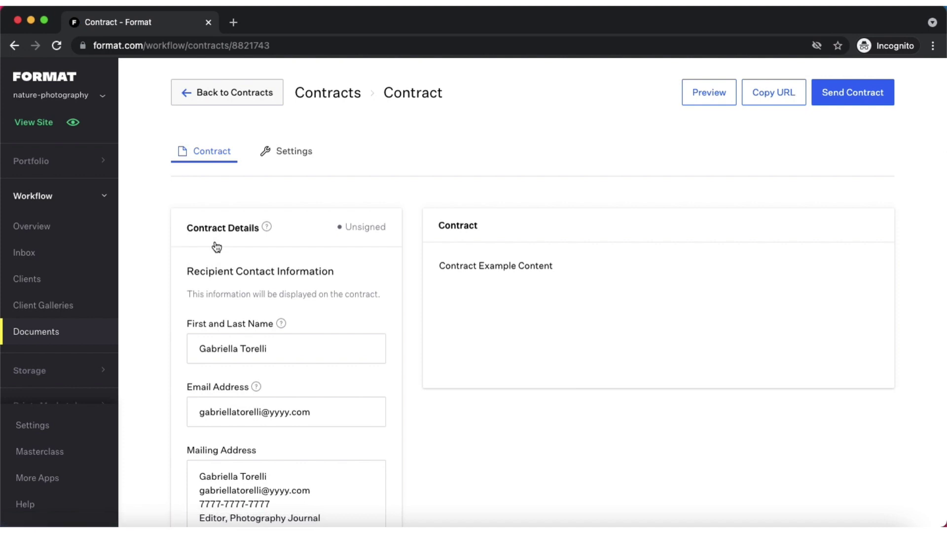
pyautogui.scroll(-3, 293, 338)
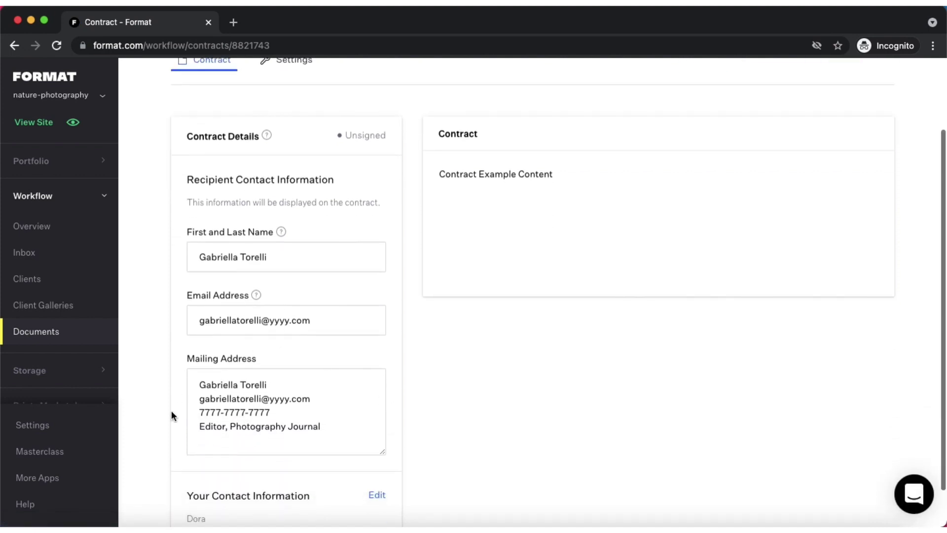
pyautogui.scroll(3, 442, 363)
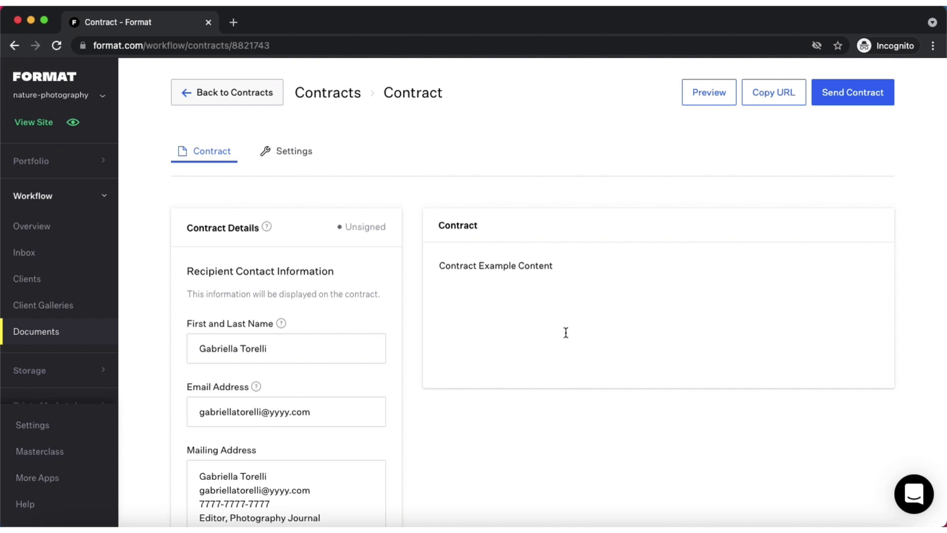
# Return to the Workflow overview and look through the support messenger's contact and help options, closing it when done
pyautogui.click(29, 227)
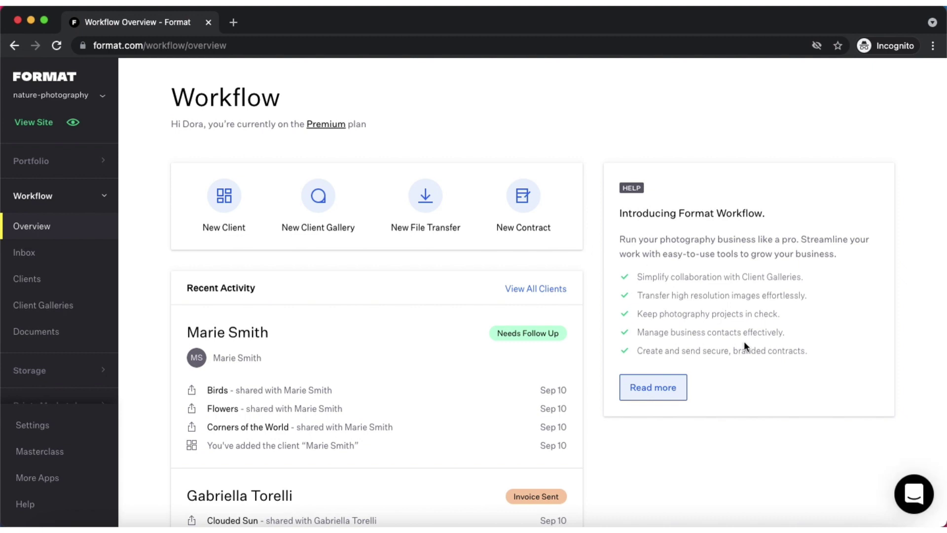
pyautogui.click(914, 491)
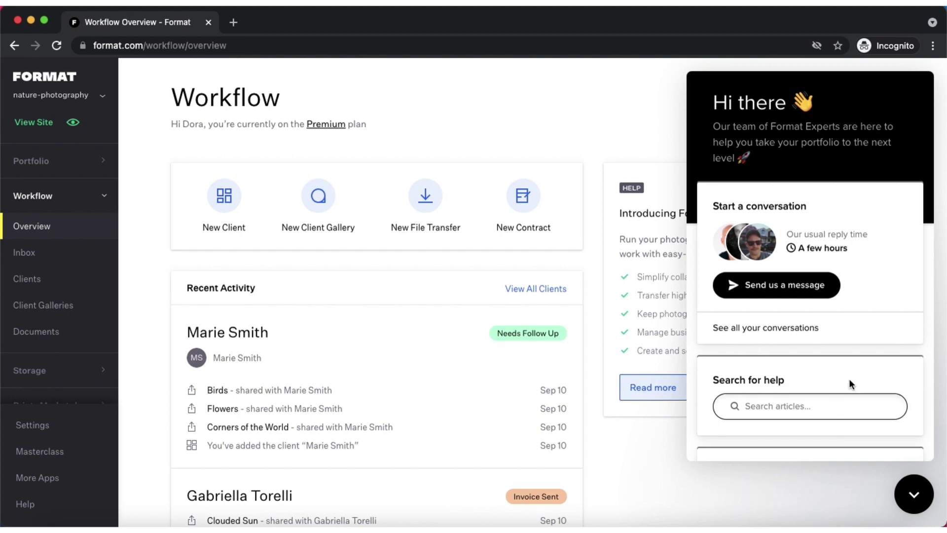
pyautogui.scroll(-3, 773, 363)
pyautogui.scroll(-3, 772, 363)
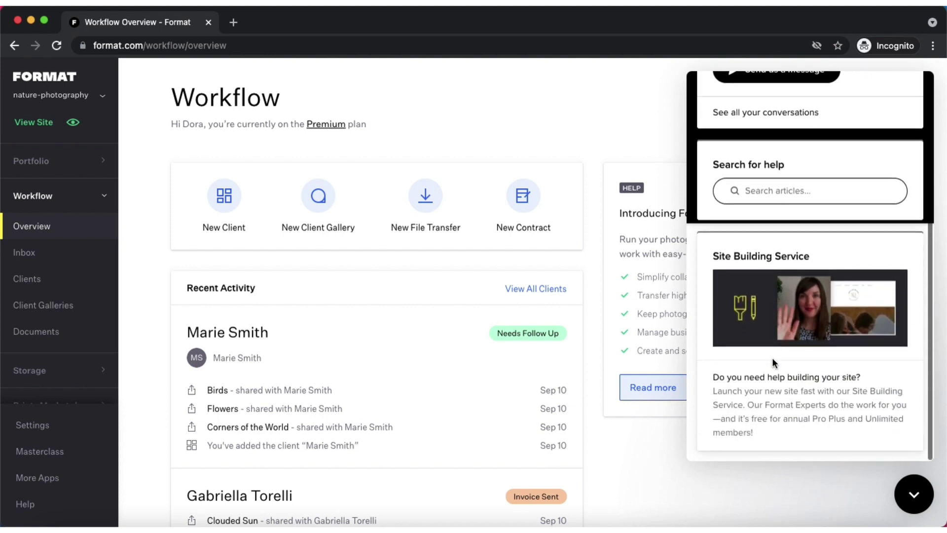
pyautogui.scroll(5, 772, 363)
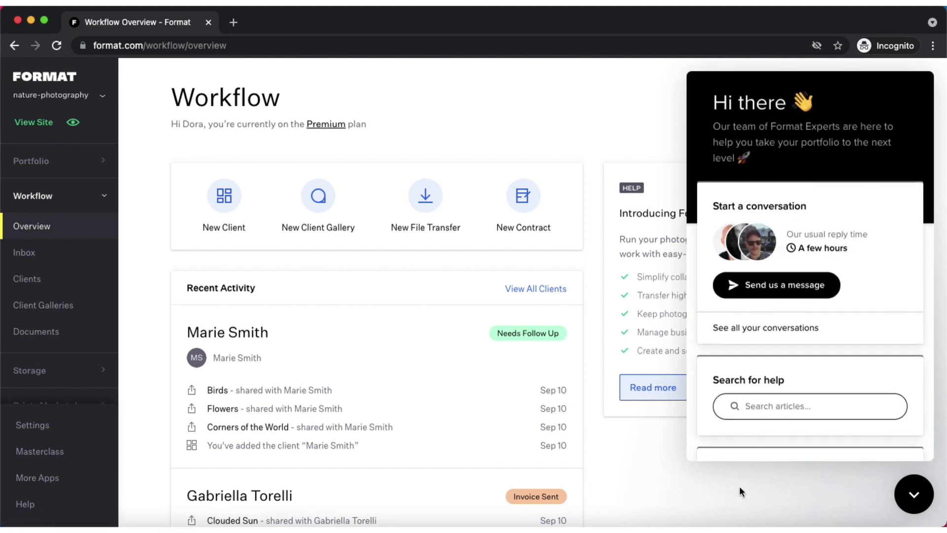
pyautogui.click(916, 499)
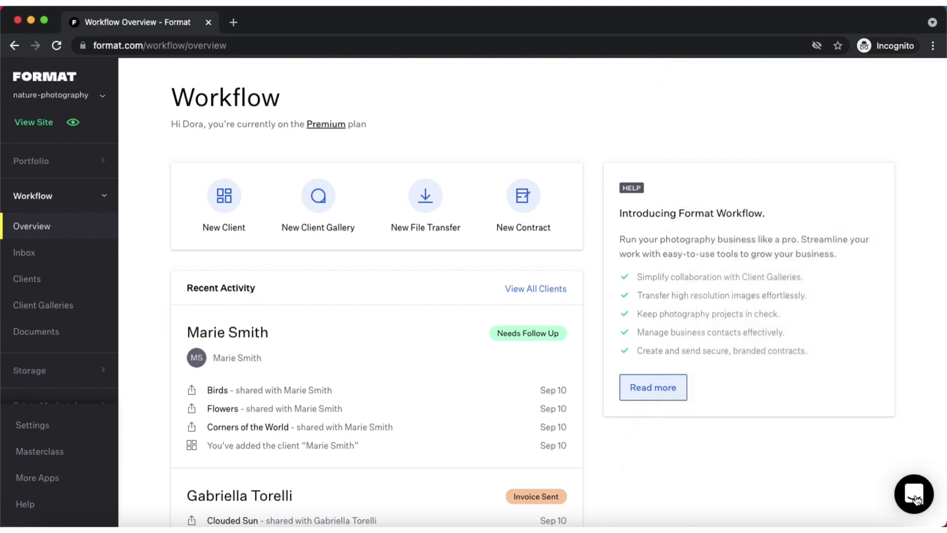